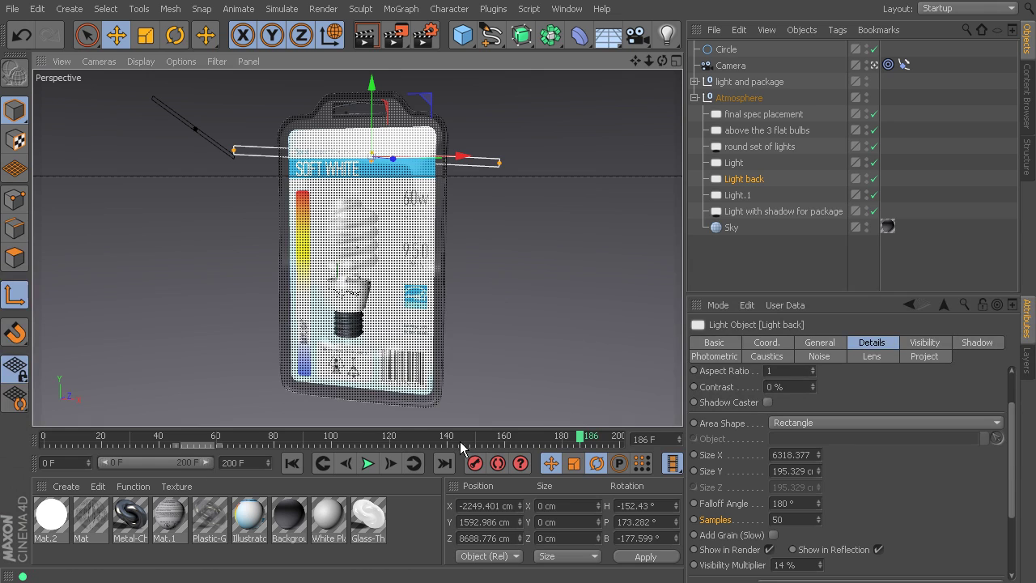
Step: Render the current frame to the Picture Viewer and inspect how the light strip behind the package looks
key(shift+r)
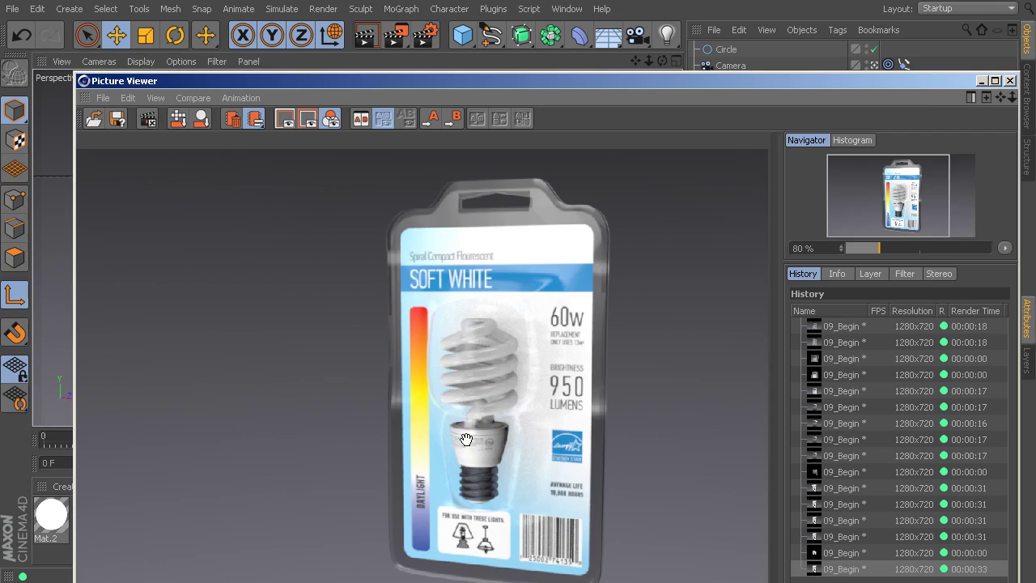
drag(662, 79, 634, 1)
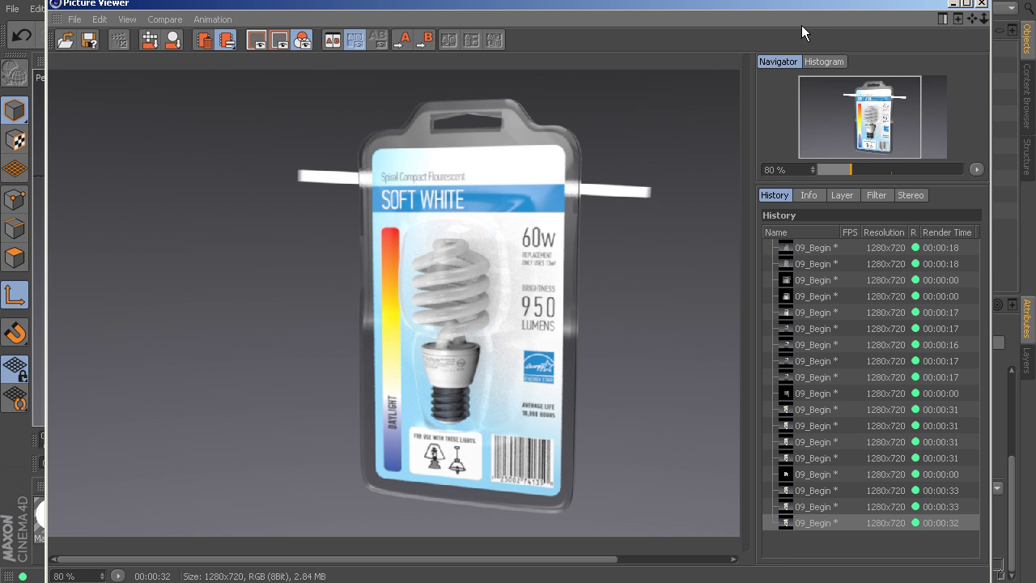
click(981, 4)
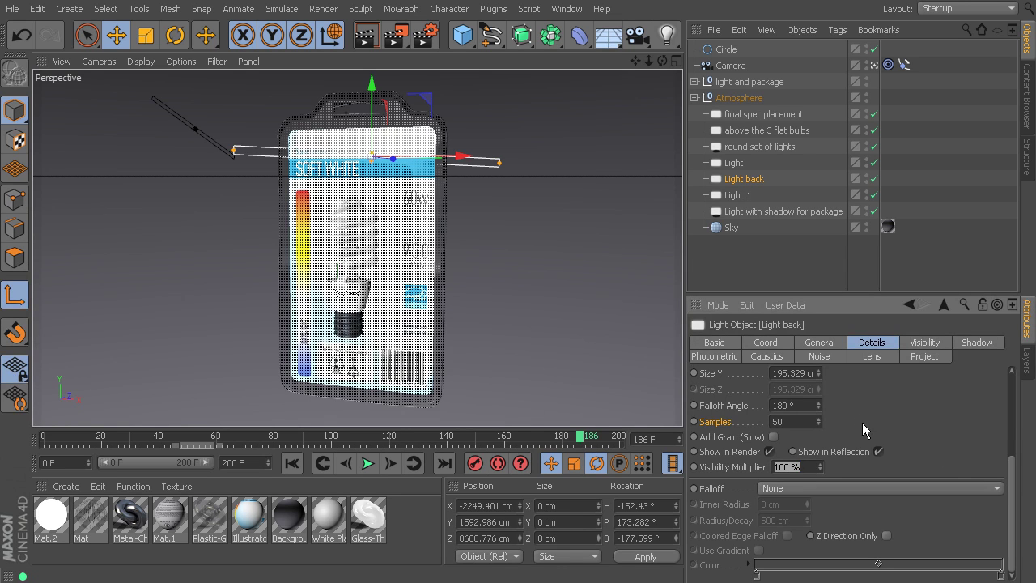
Step: Apply a Visibility Multiplier of 100% to the Light back object and review the package render in the Picture Viewer
click(785, 454)
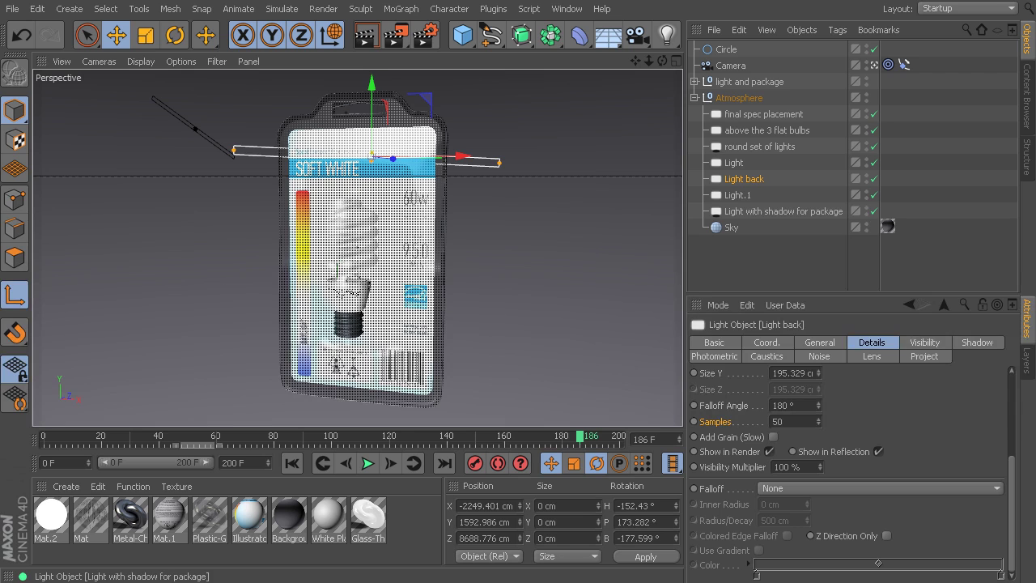
key(shift+r)
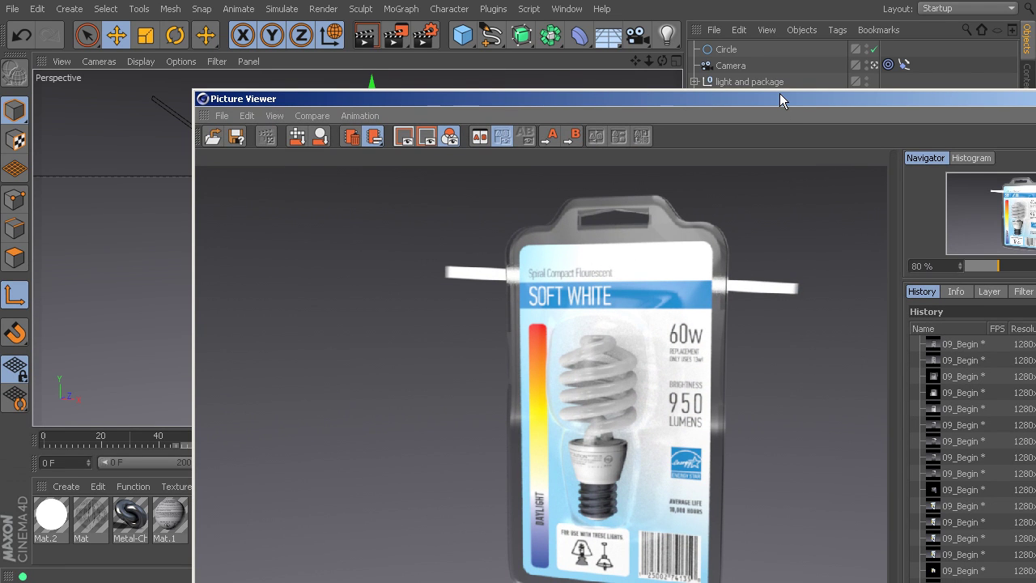
drag(764, 97, 806, 102)
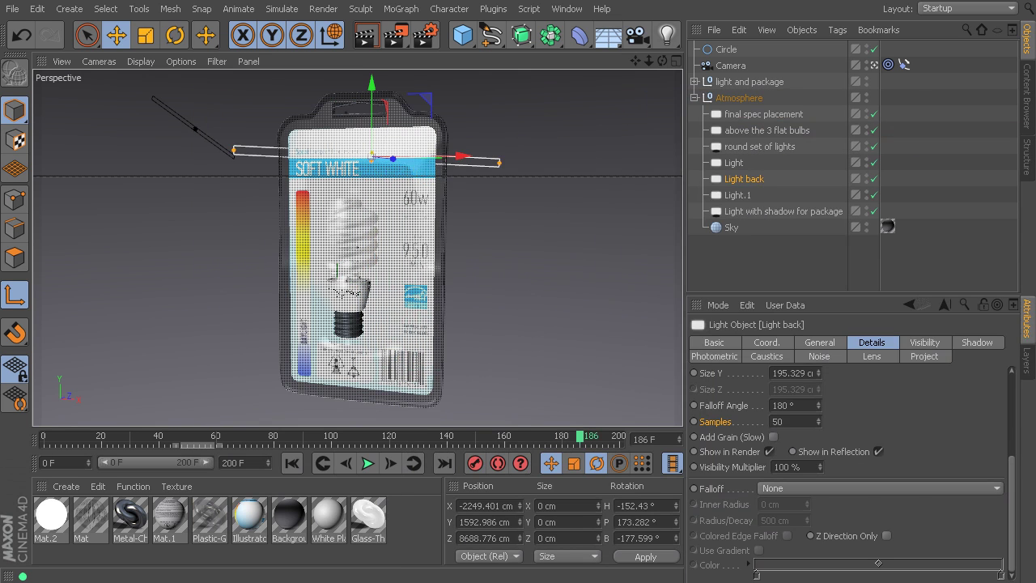
Step: Turn off Show in Render for the Light back object and render the frame to the Picture Viewer
click(769, 451)
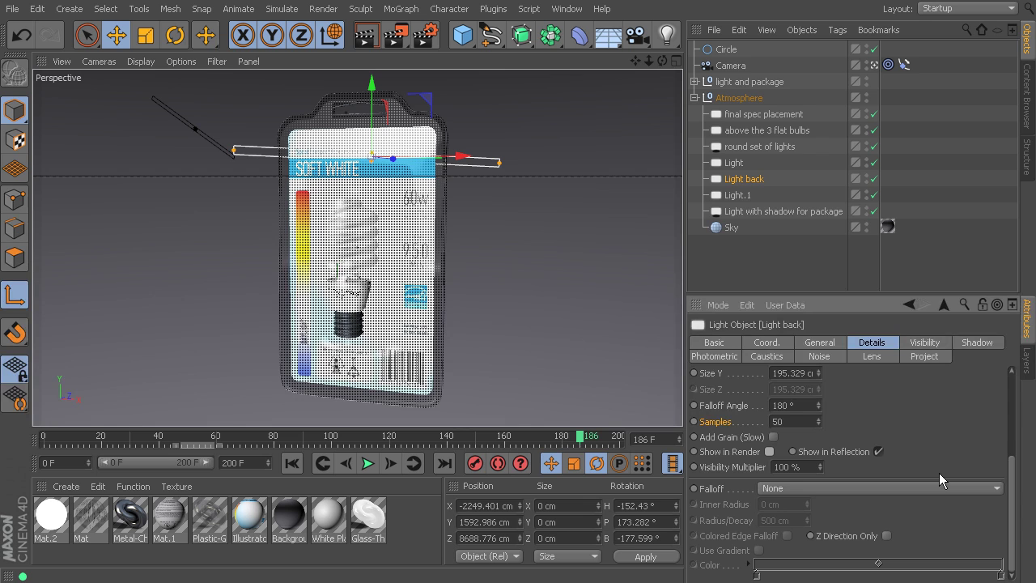
key(shift+r)
drag(565, 42, 296, 10)
key(shift+r)
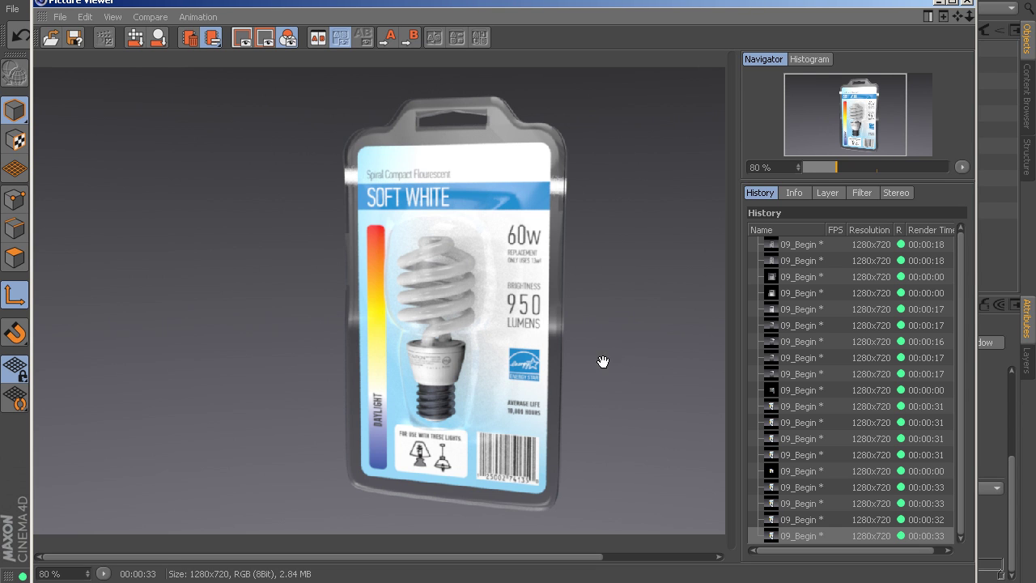
Step: Compare the last two renders in the Picture Viewer history, with and without the visible light strip, and close the viewer
click(797, 520)
click(799, 536)
click(801, 520)
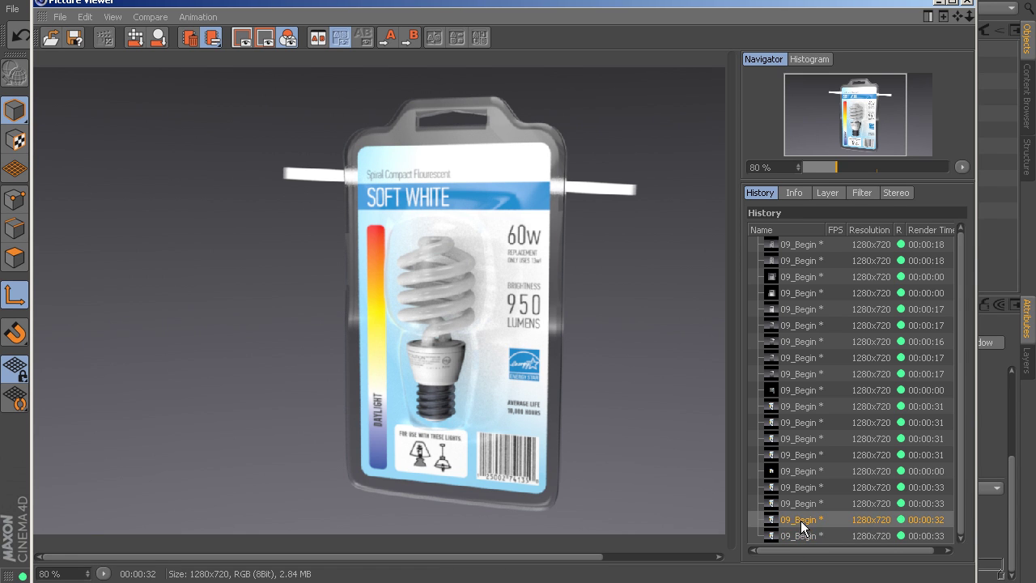
click(803, 534)
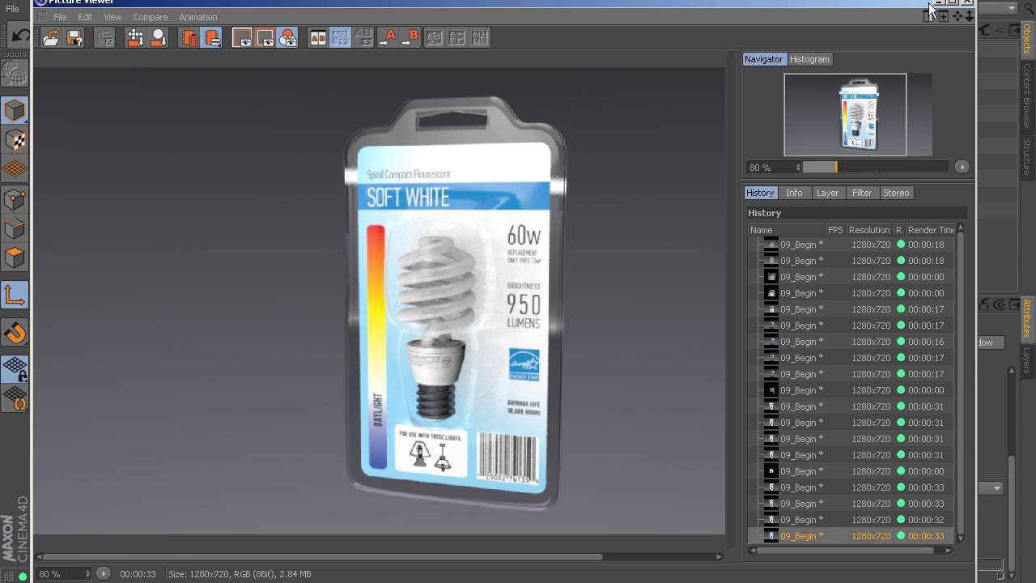
click(966, 1)
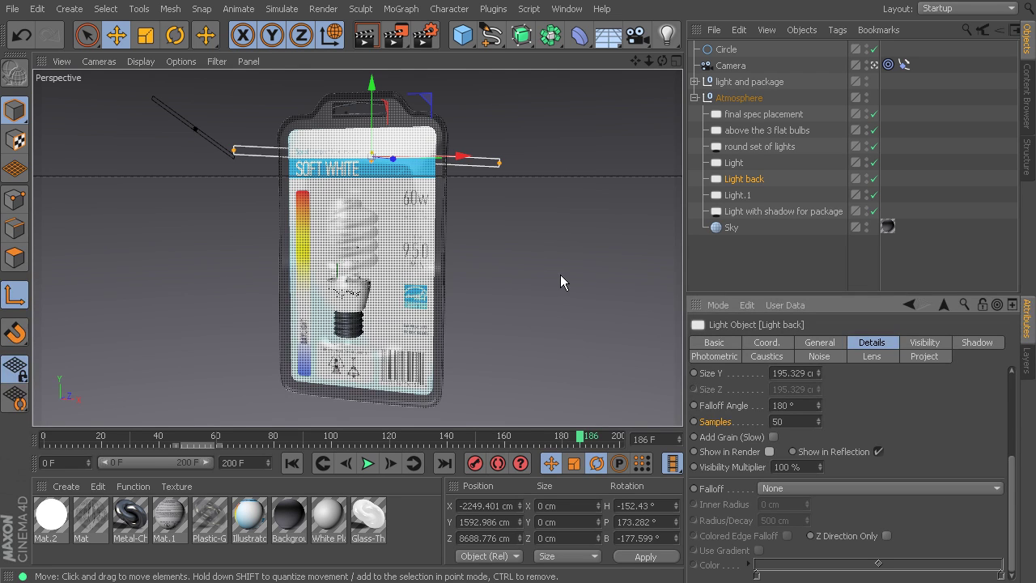
Step: Turn off Show in Reflection for the Light back object and render the frame to the Picture Viewer
click(880, 452)
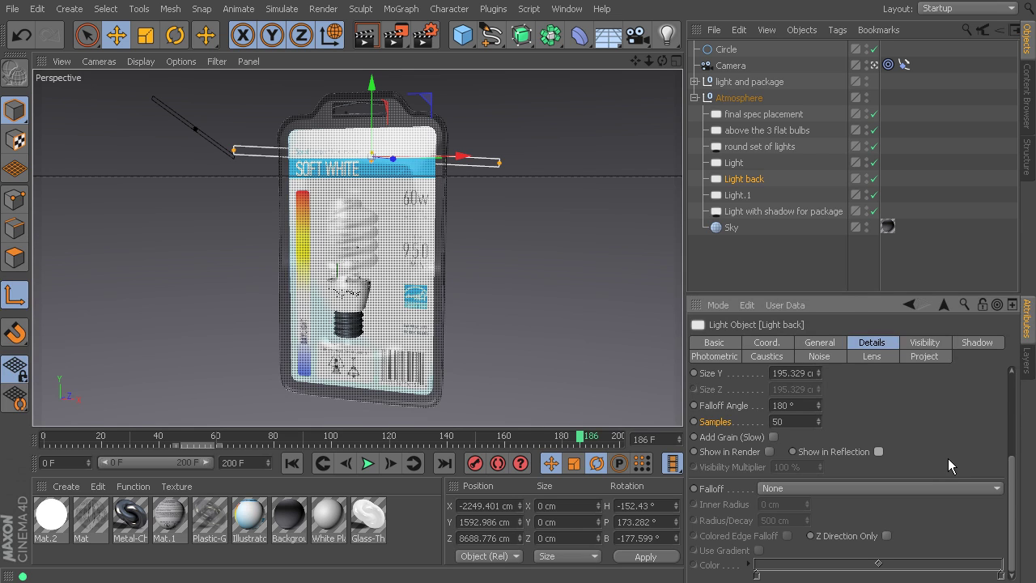
key(shift+r)
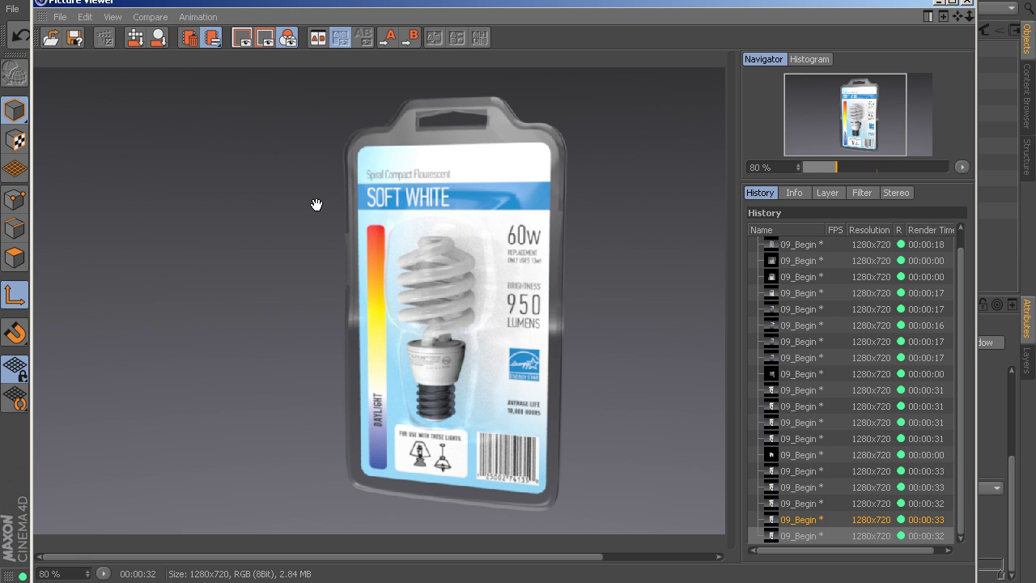
Step: Compare the last two renders in the history to examine the light's reflection on the package edges
click(800, 537)
click(805, 519)
click(805, 532)
click(805, 520)
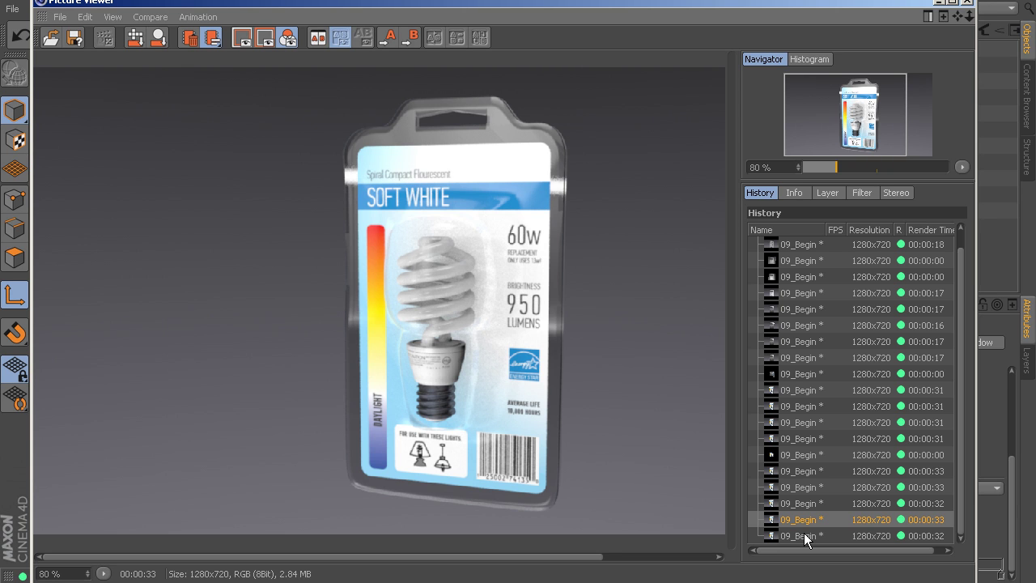
click(804, 535)
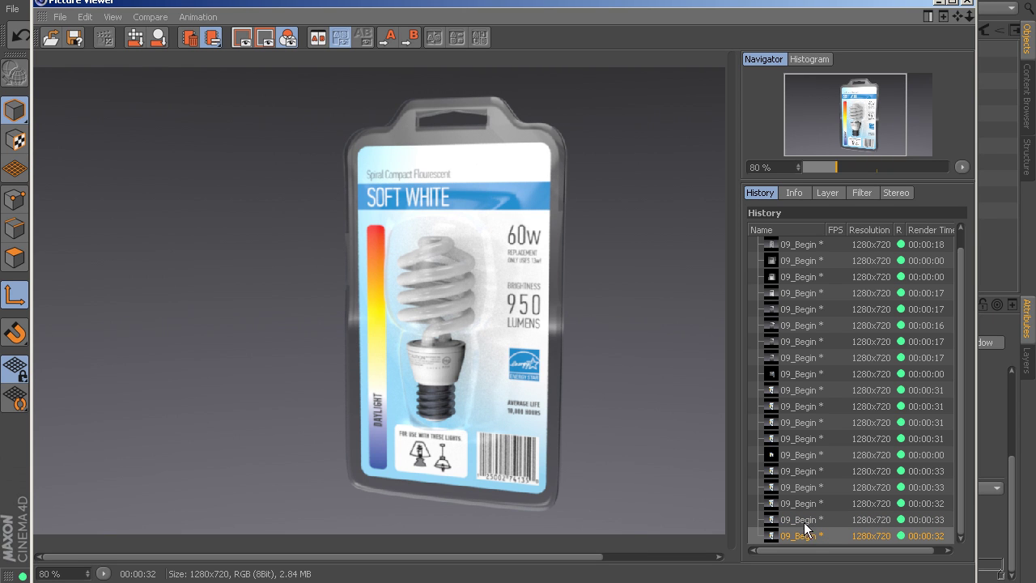
click(804, 519)
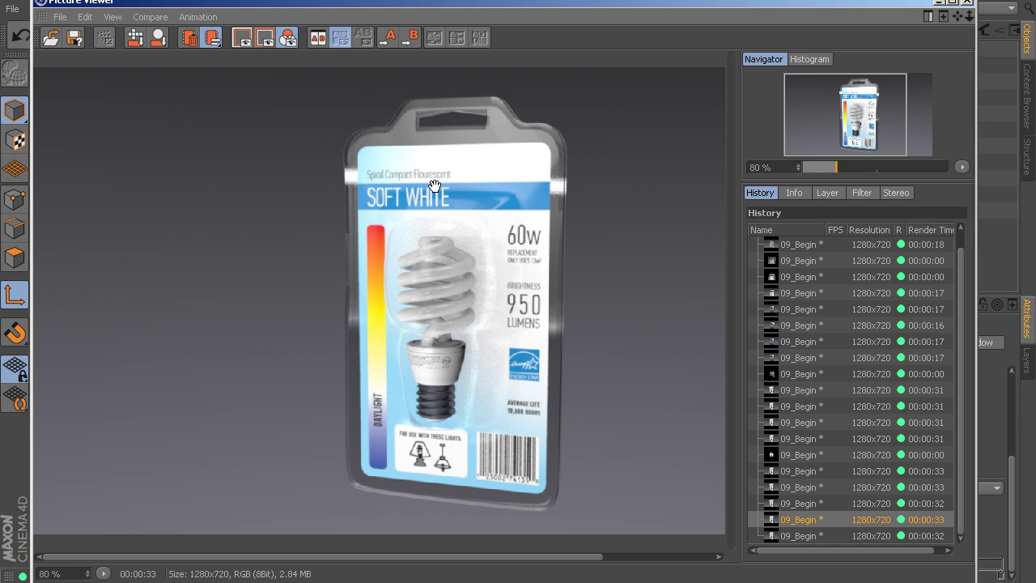
click(939, 2)
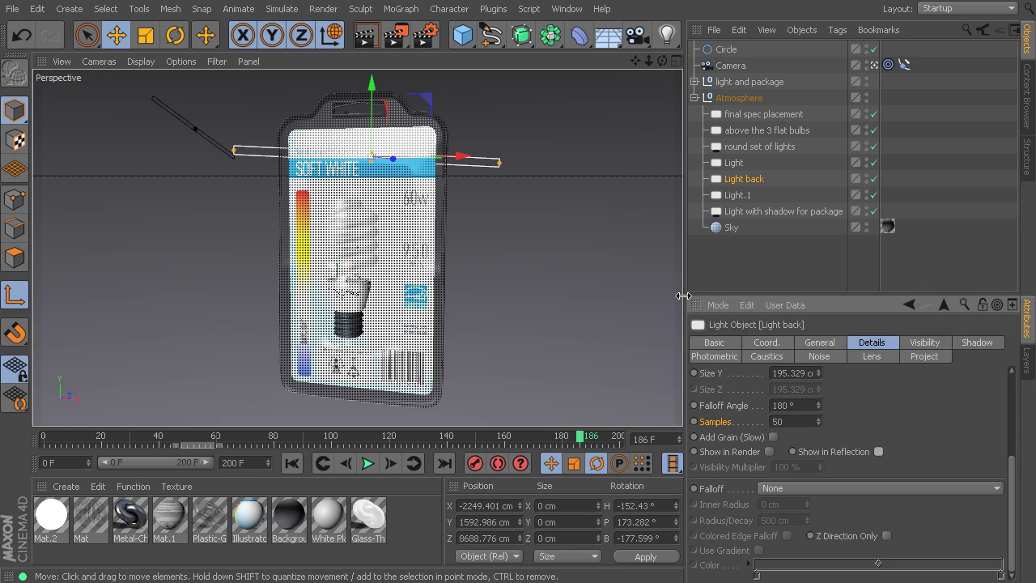
Step: Turn Show in Reflection back on for the Light back object
click(716, 261)
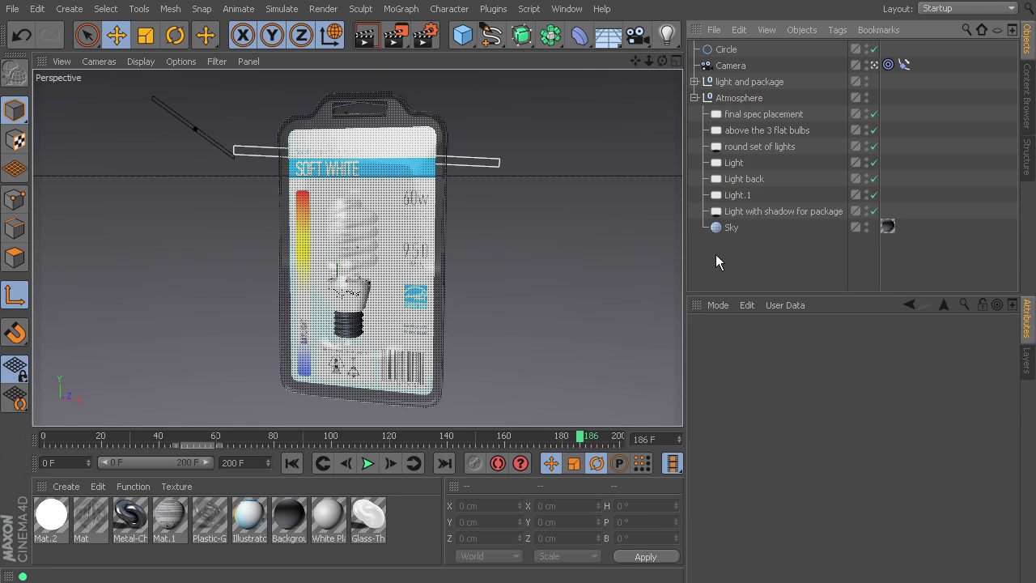
click(748, 179)
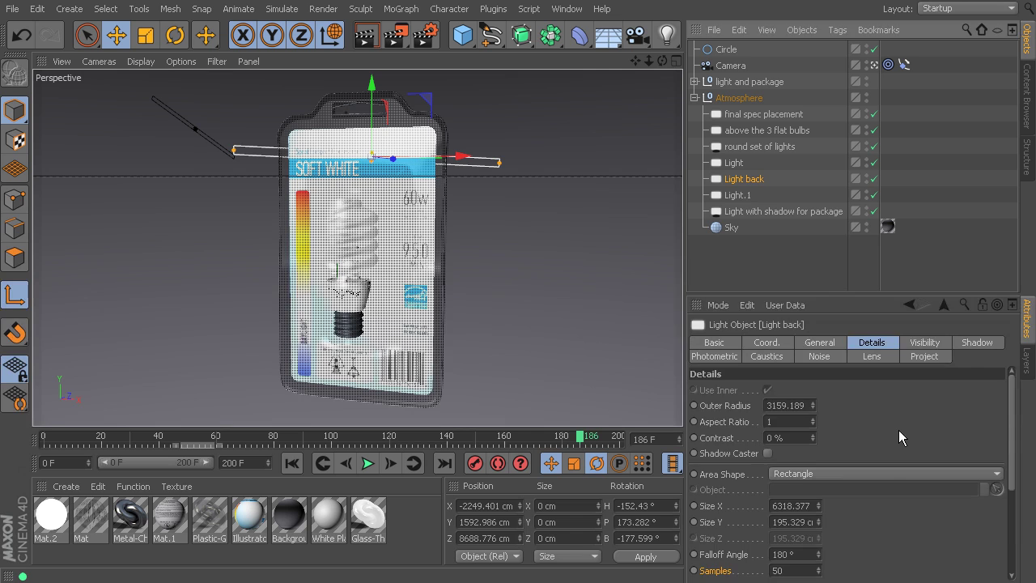
scroll(898, 430, down, 5)
scroll(895, 431, up, 5)
scroll(892, 446, down, 5)
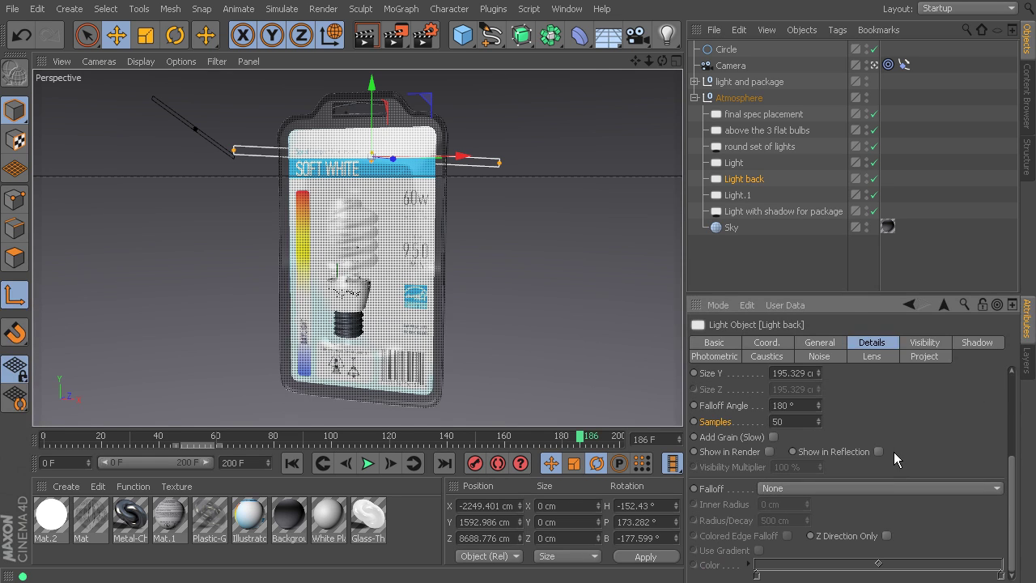
click(879, 452)
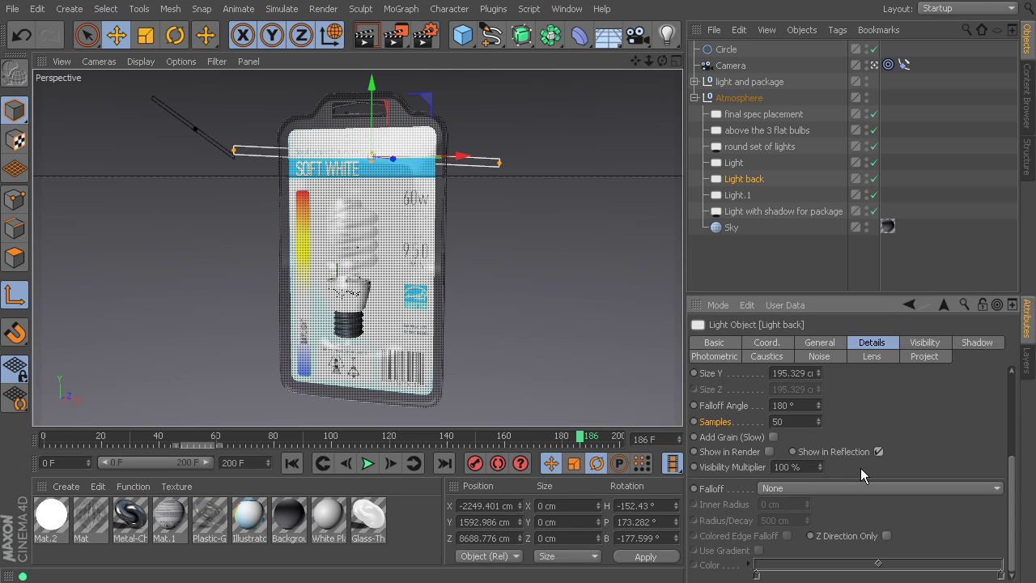
Step: Set the Light back object's Visibility Multiplier to 20% and render the frame to the Picture Viewer
drag(813, 467, 687, 468)
text(20)
key(Return)
key(shift+r)
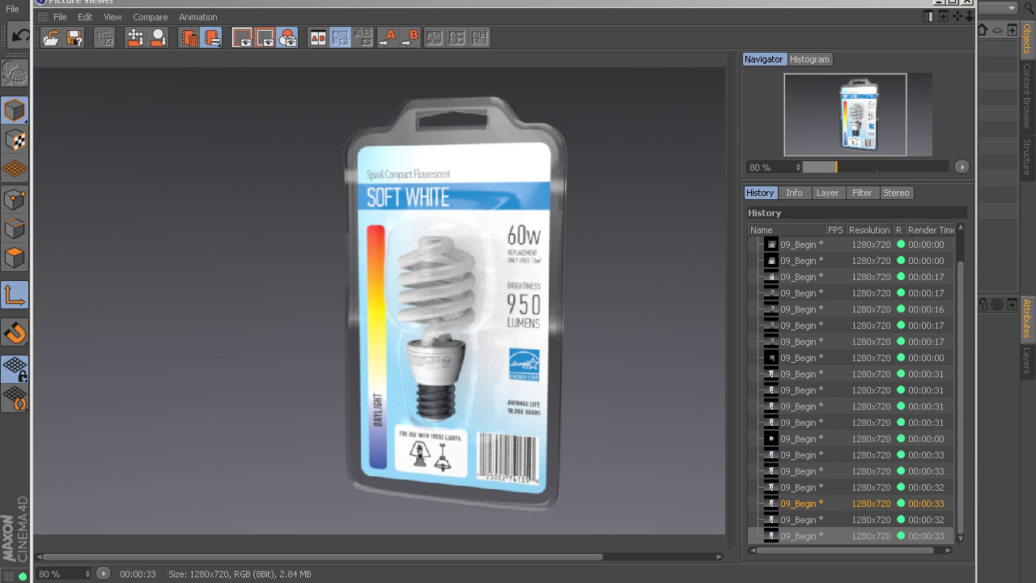
click(936, 2)
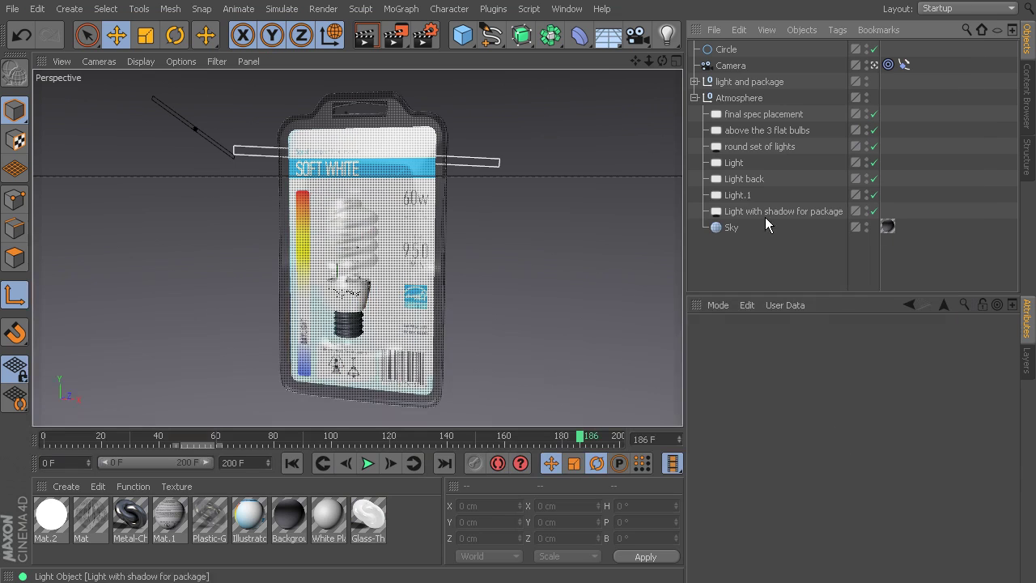
Step: Change Light back's area shape to a rounded form with depth, turn Show in Render on, and render the frame
click(746, 179)
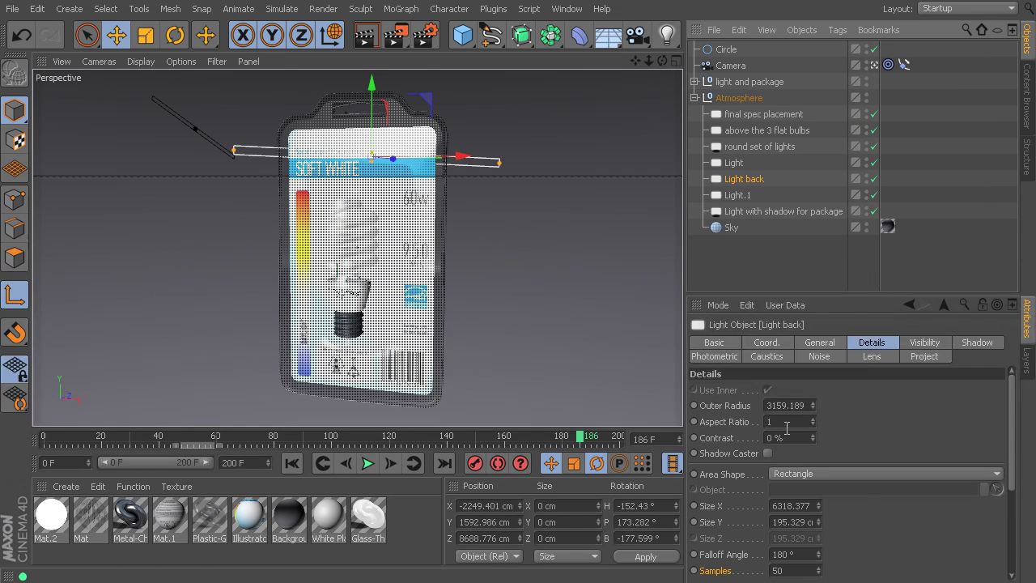
click(852, 473)
click(851, 479)
scroll(855, 482, down, 4)
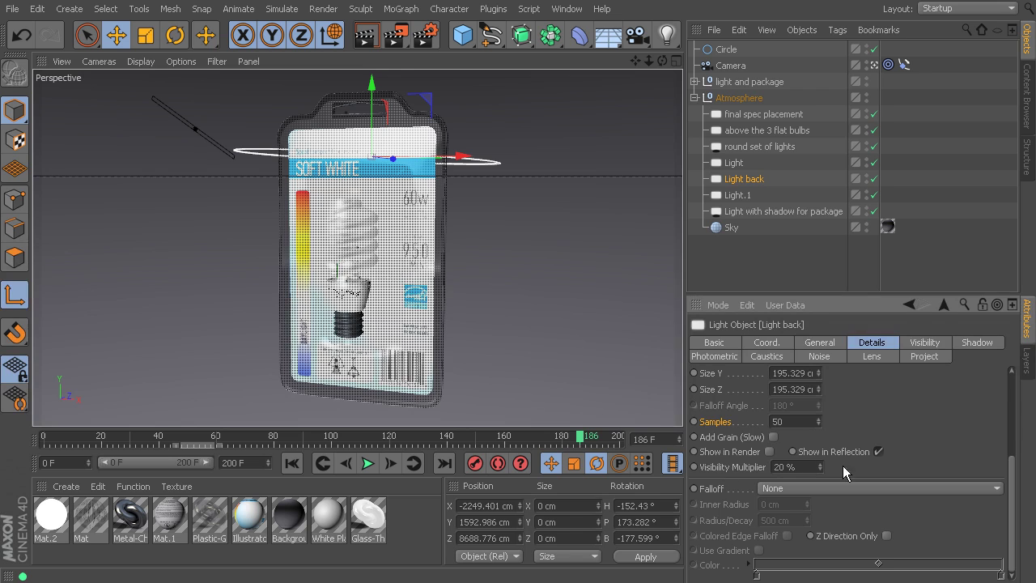
click(769, 452)
key(shift+r)
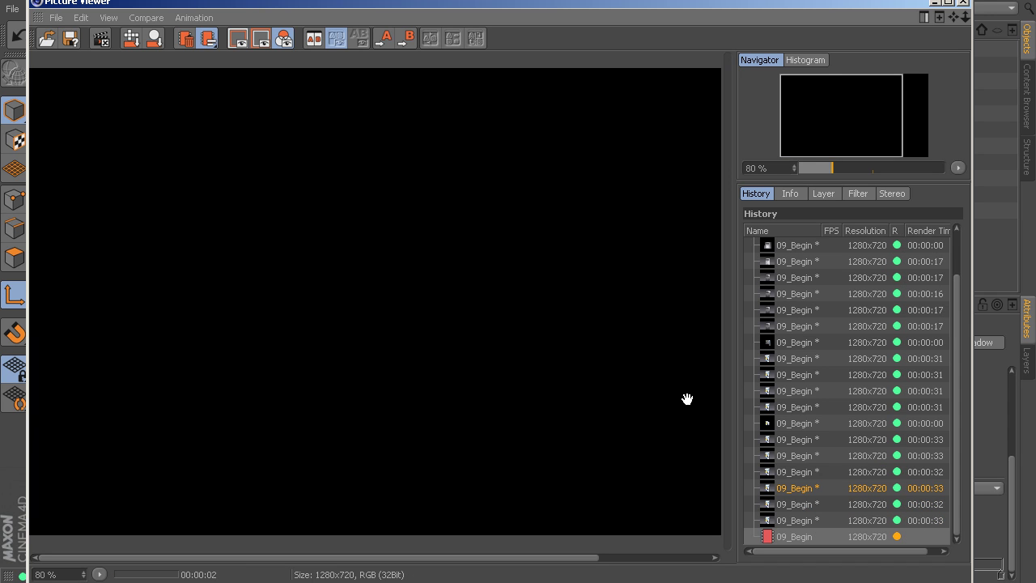